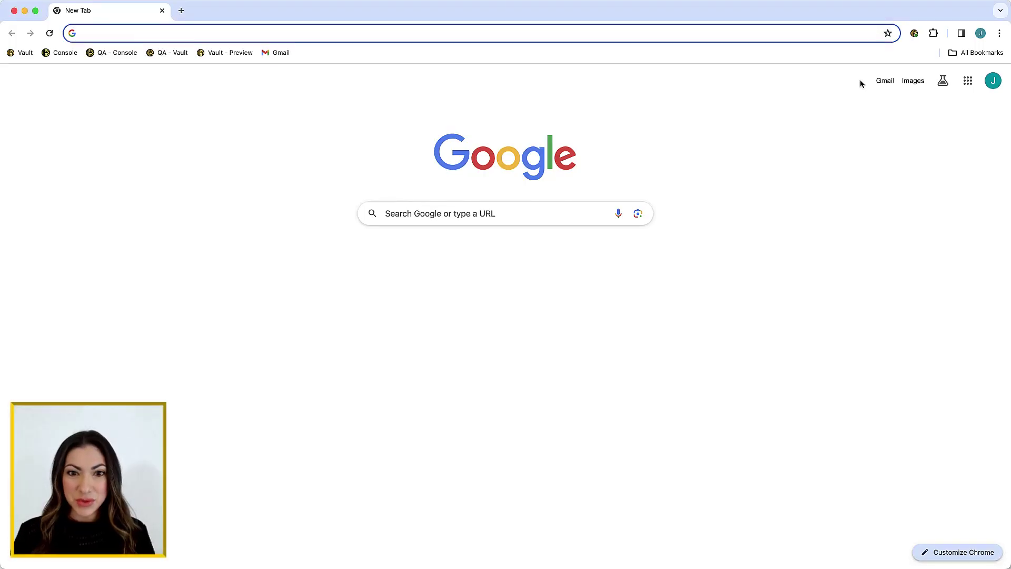
# Search Keeper for 'fac' and launch the saved Facebook login in a new tab.
pyautogui.click(915, 37)
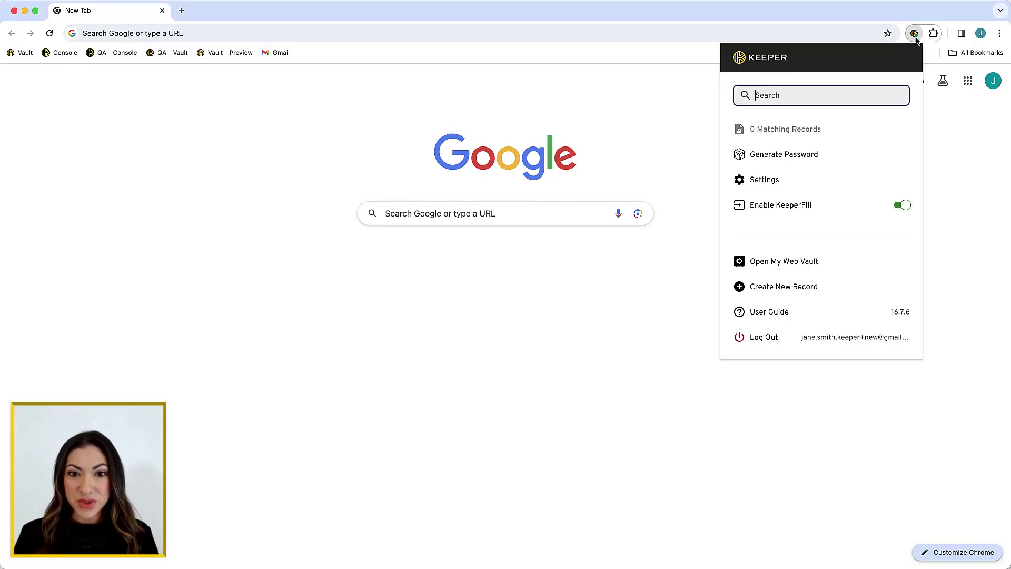
pyautogui.write('fac')
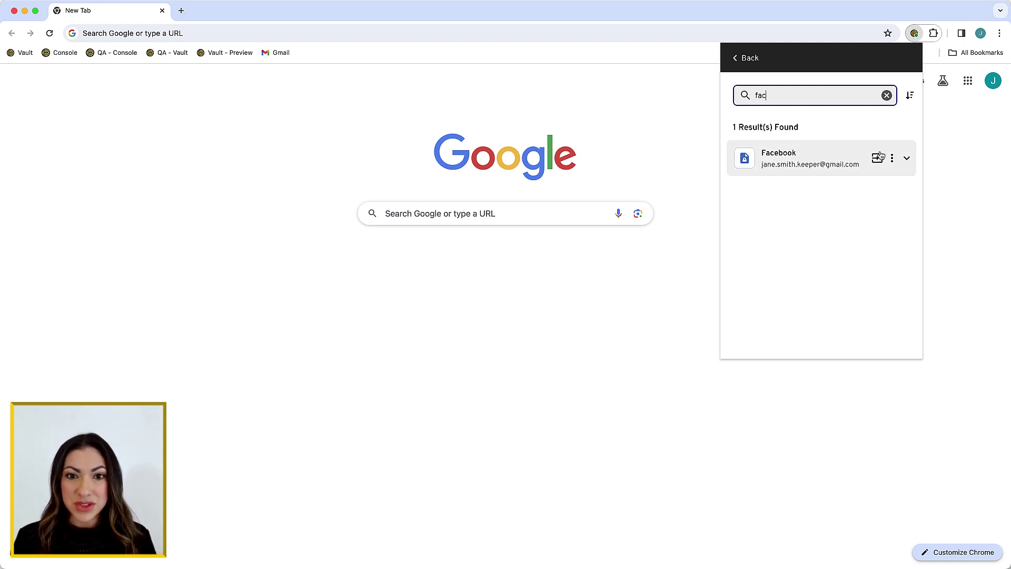
pyautogui.click(877, 158)
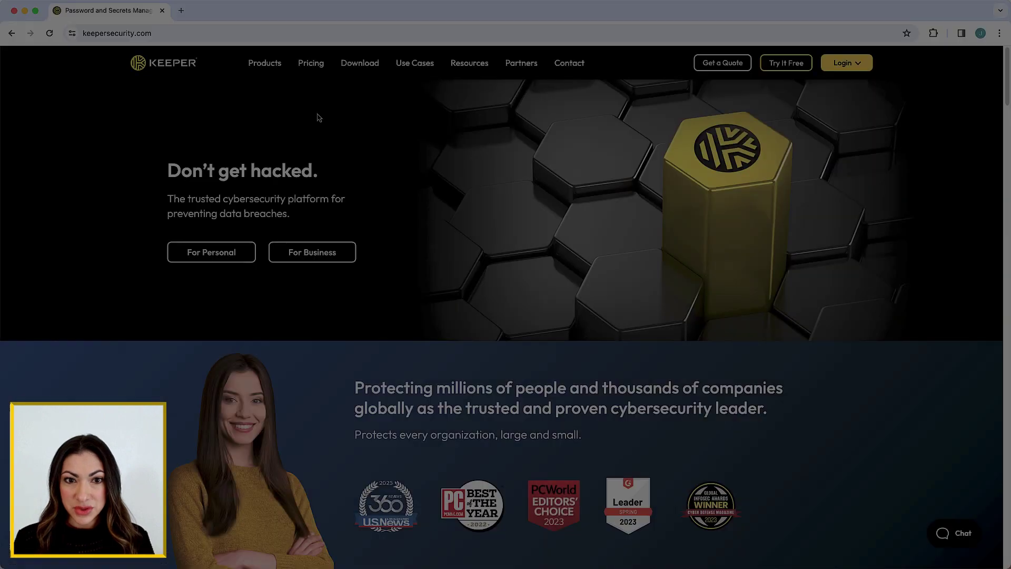
# Go from keepersecurity.com Download > KeeperFill to the Chrome Web Store, add the extension, and pin it.
pyautogui.click(360, 68)
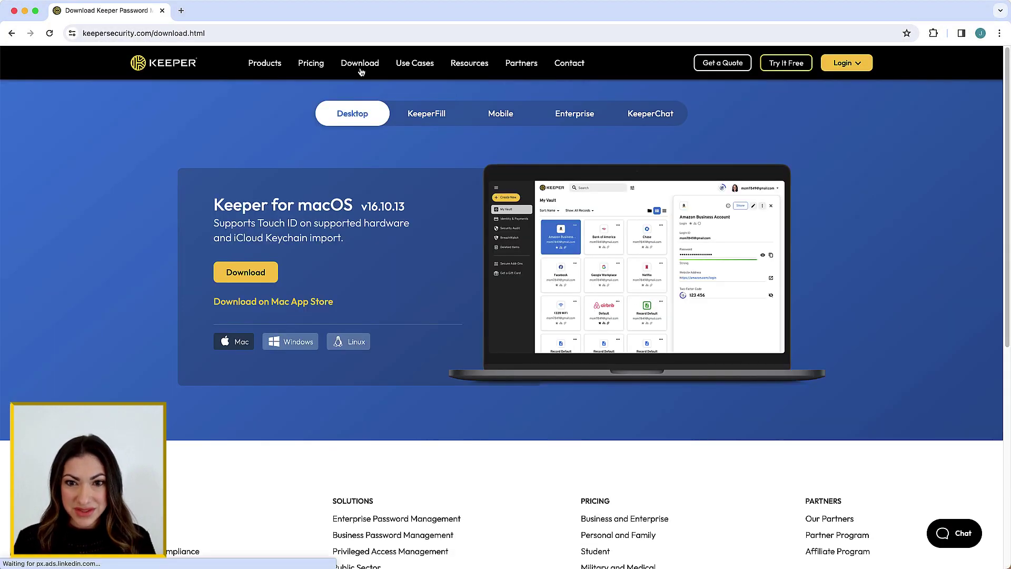
pyautogui.click(429, 120)
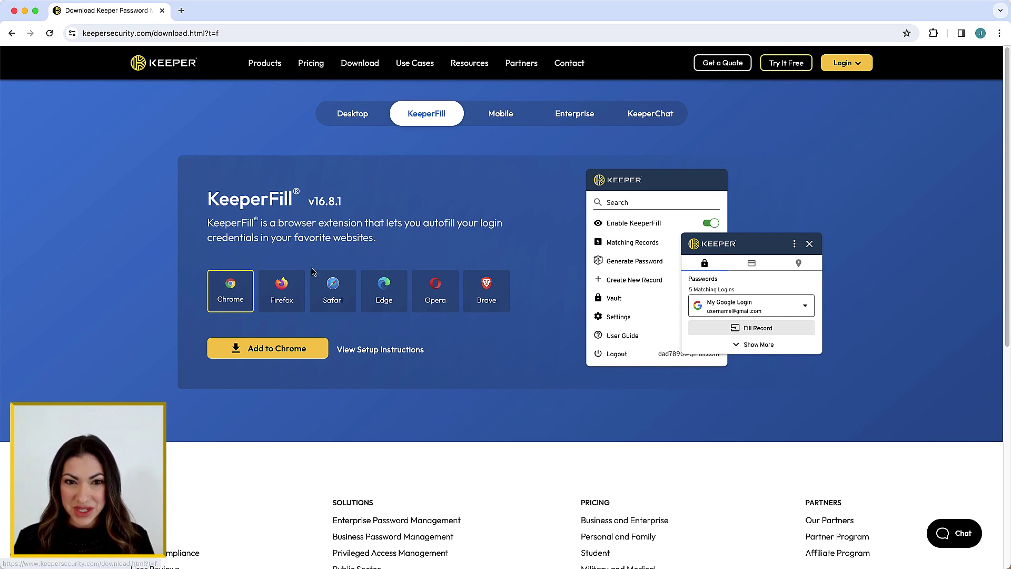
pyautogui.click(279, 352)
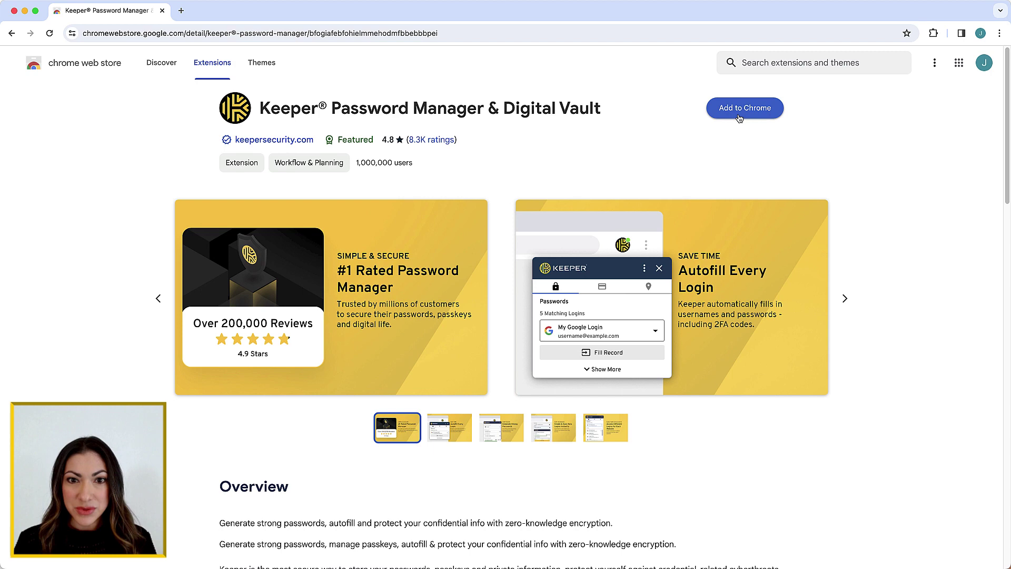
pyautogui.click(734, 110)
pyautogui.click(580, 319)
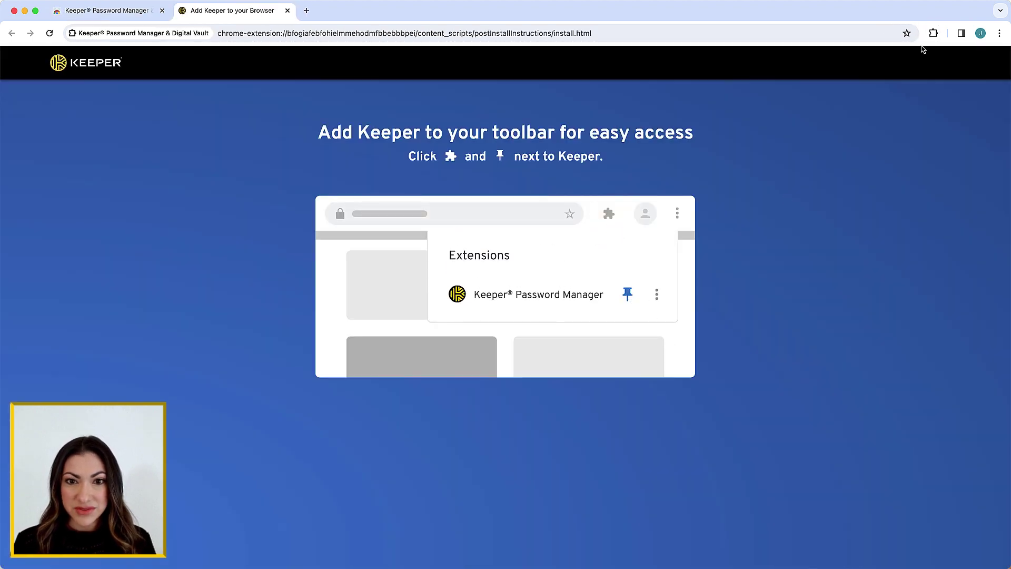
pyautogui.click(933, 33)
pyautogui.click(896, 114)
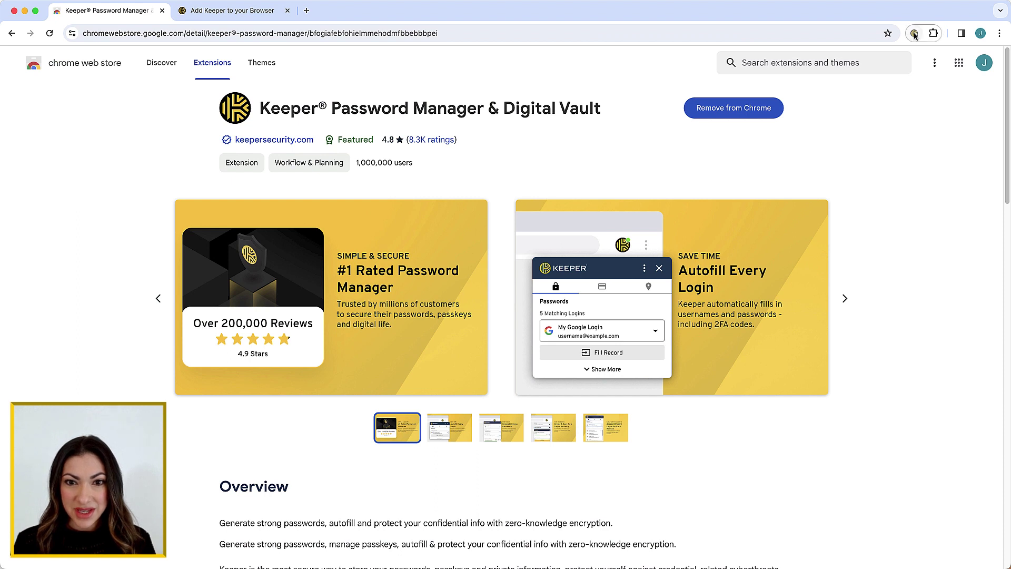
# Log in to the new Keeper extension with the account e-mail and master password.
pyautogui.click(914, 34)
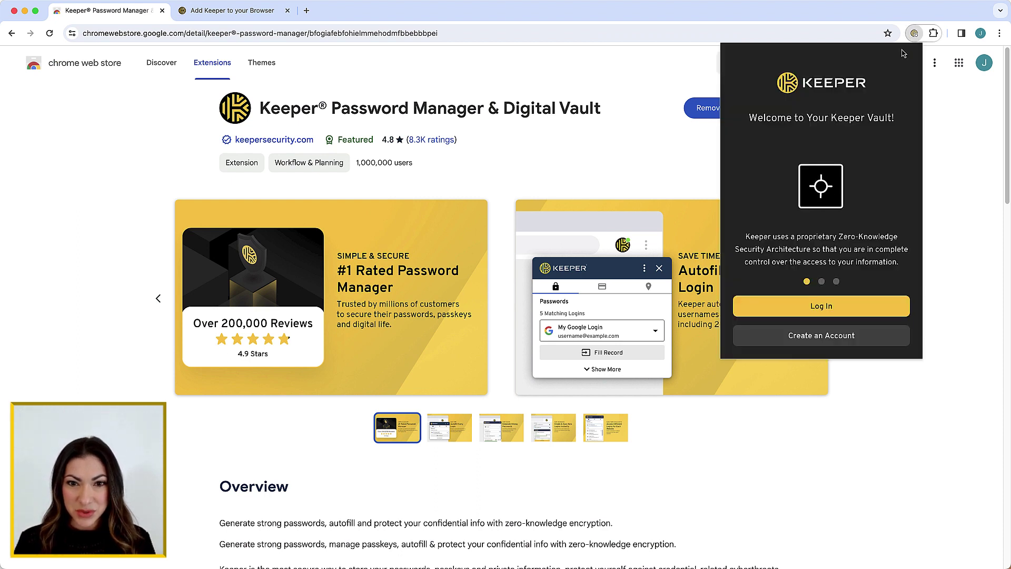
pyautogui.click(808, 306)
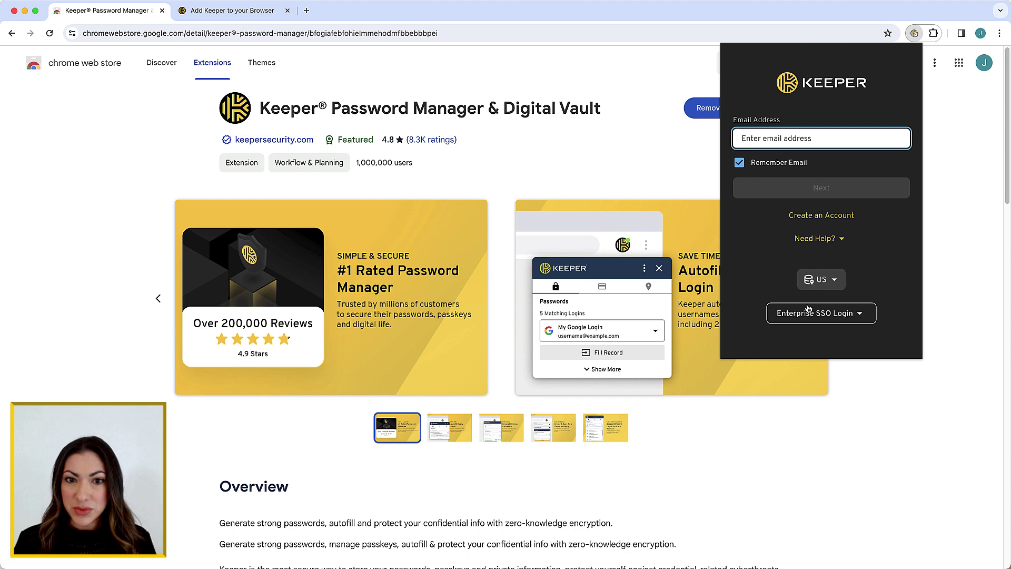
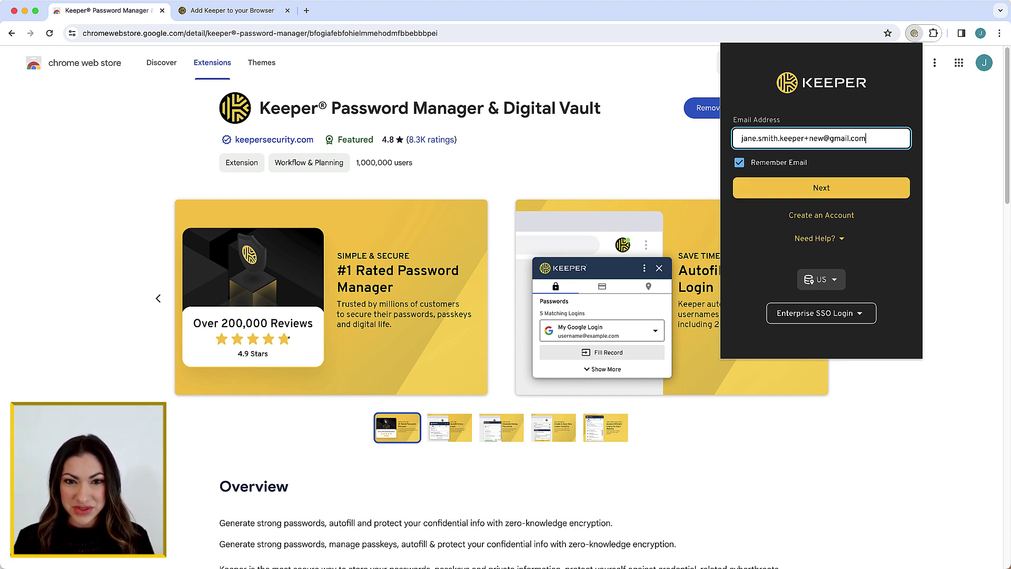
pyautogui.press('Return')
pyautogui.write('*************')
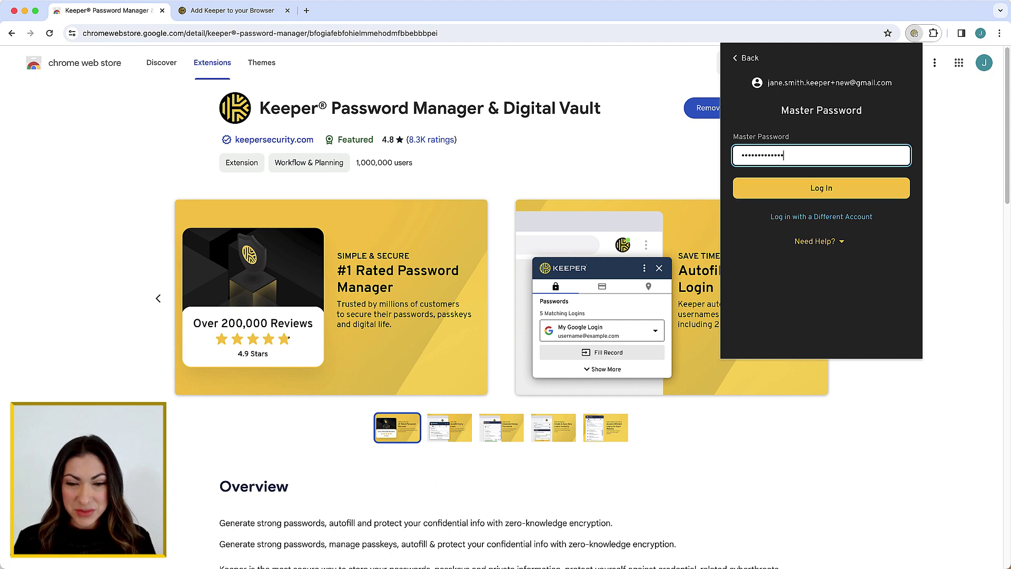
pyautogui.press('Return')
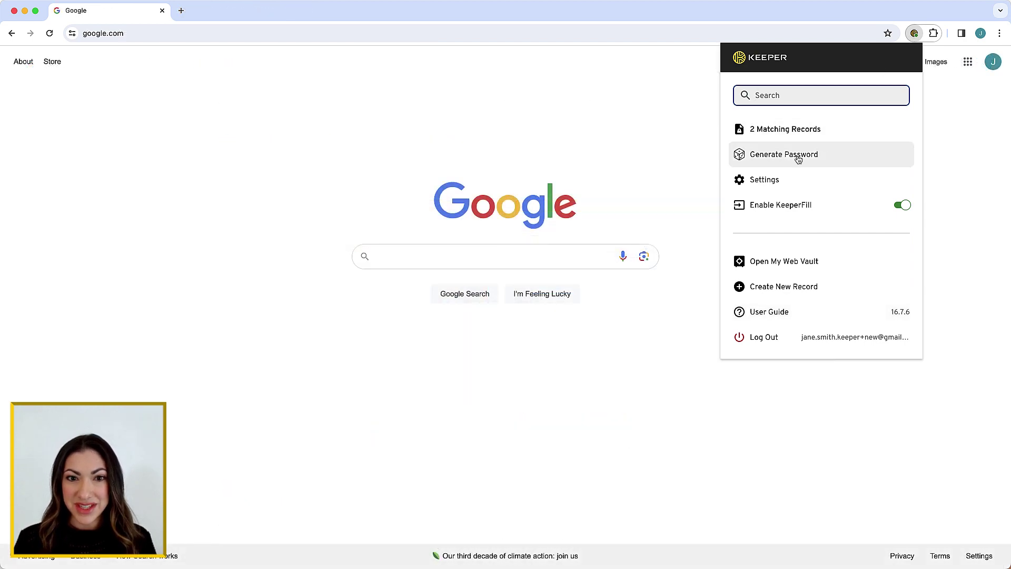
# In Security settings, enable Stay Logged In Between Sessions and save a 30-minute logout timer.
pyautogui.click(768, 183)
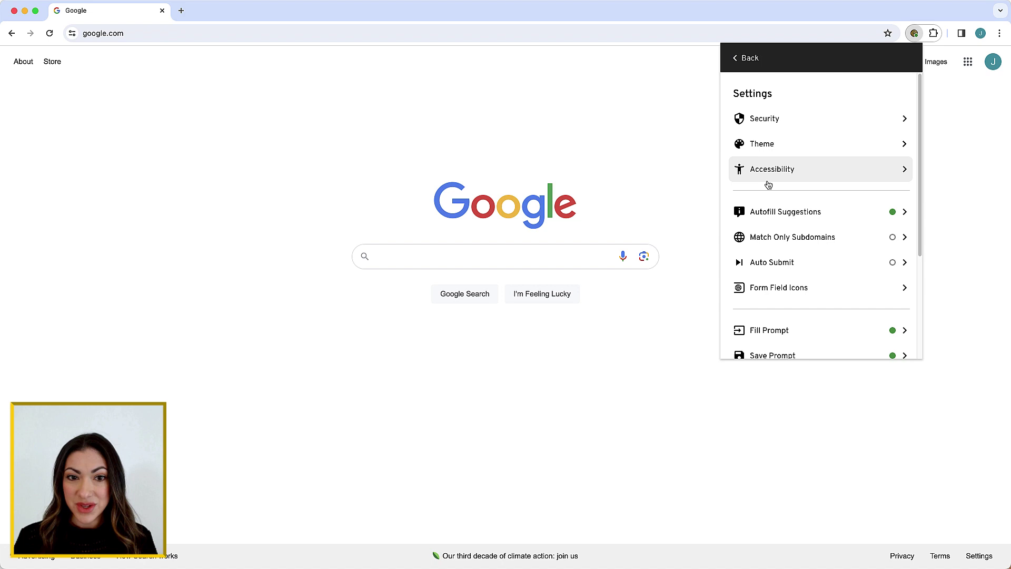
pyautogui.click(764, 121)
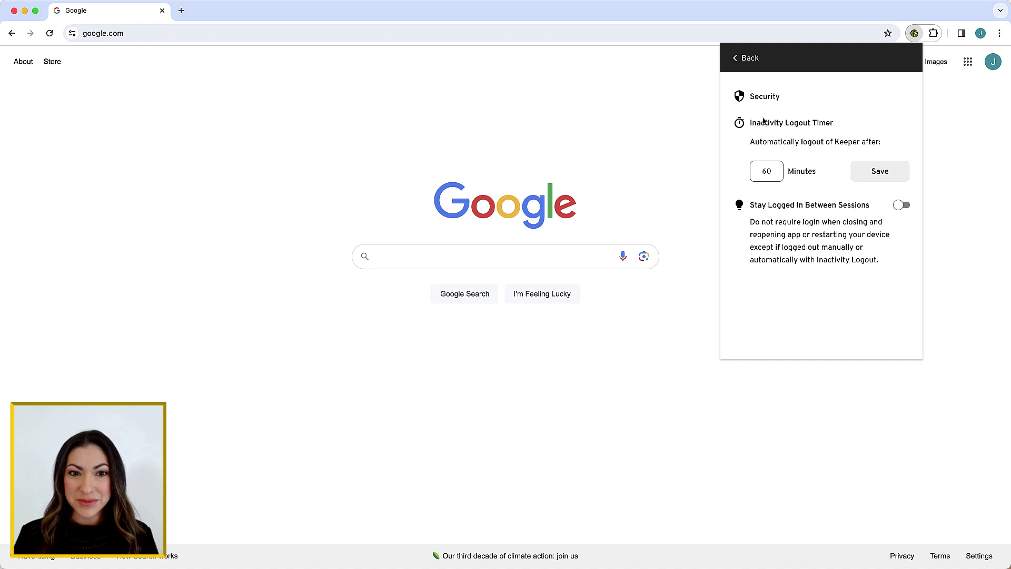
pyautogui.click(899, 207)
pyautogui.click(772, 174)
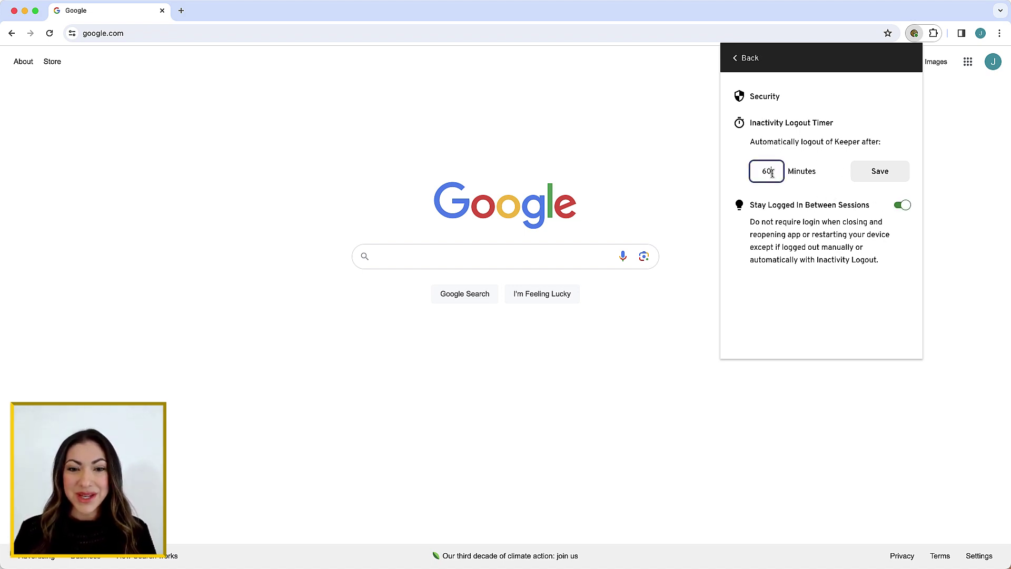
pyautogui.moveTo(772, 173); pyautogui.dragTo(757, 172)
pyautogui.write('30')
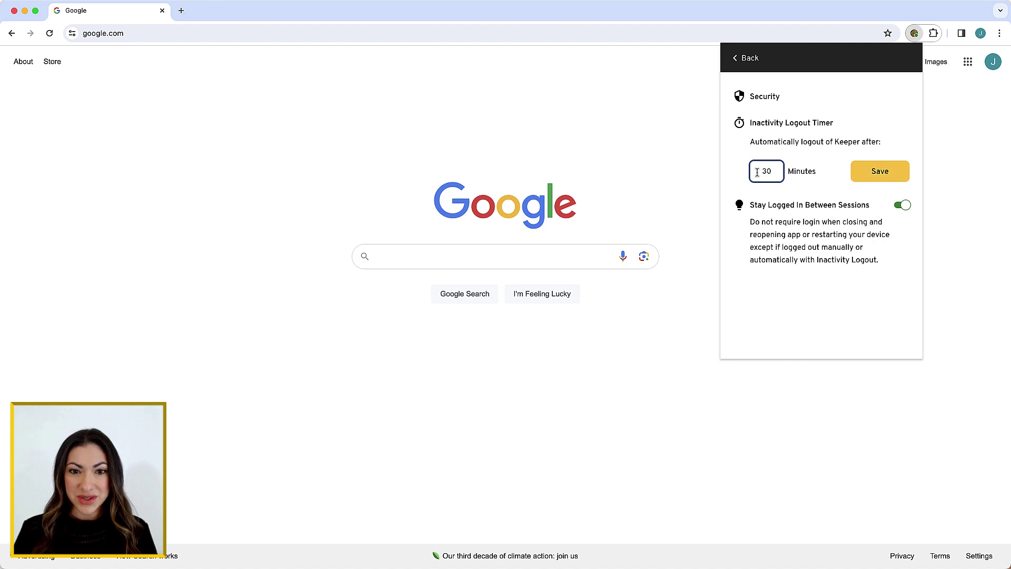
pyautogui.click(891, 174)
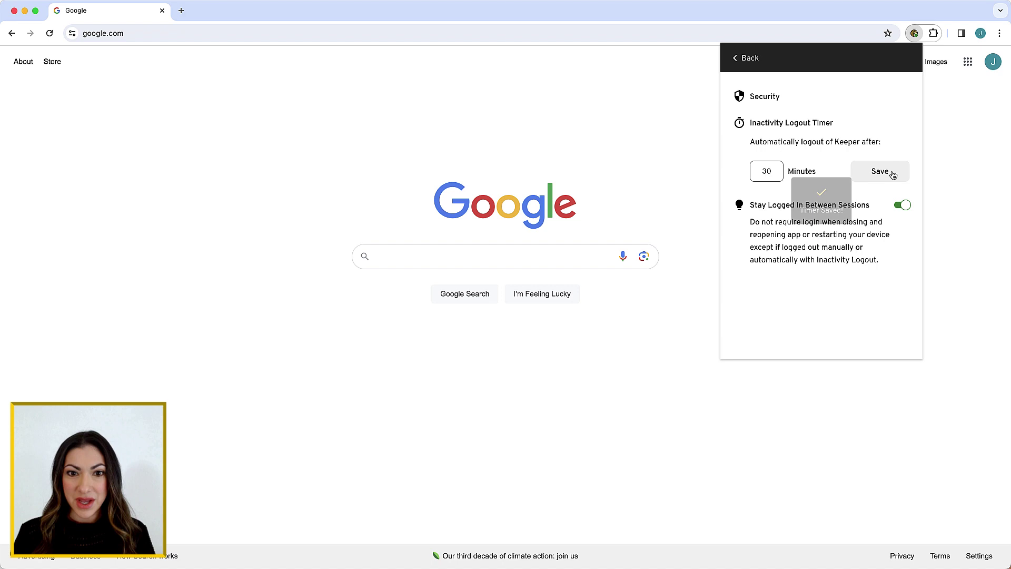
pyautogui.click(753, 67)
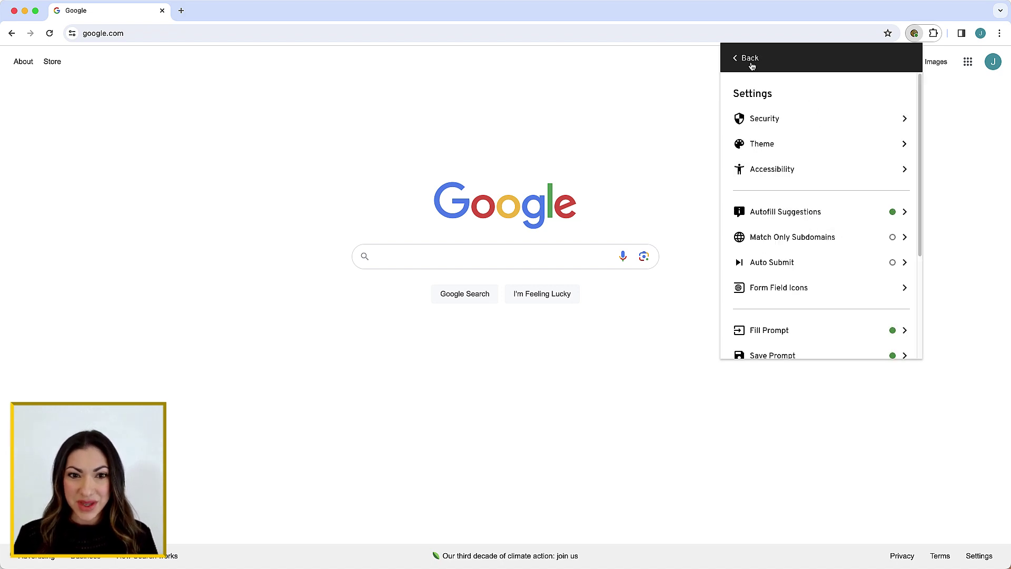
# Search records for 'ama', view the 2 matching records, then bring up the password generator.
pyautogui.click(753, 66)
pyautogui.write('ama')
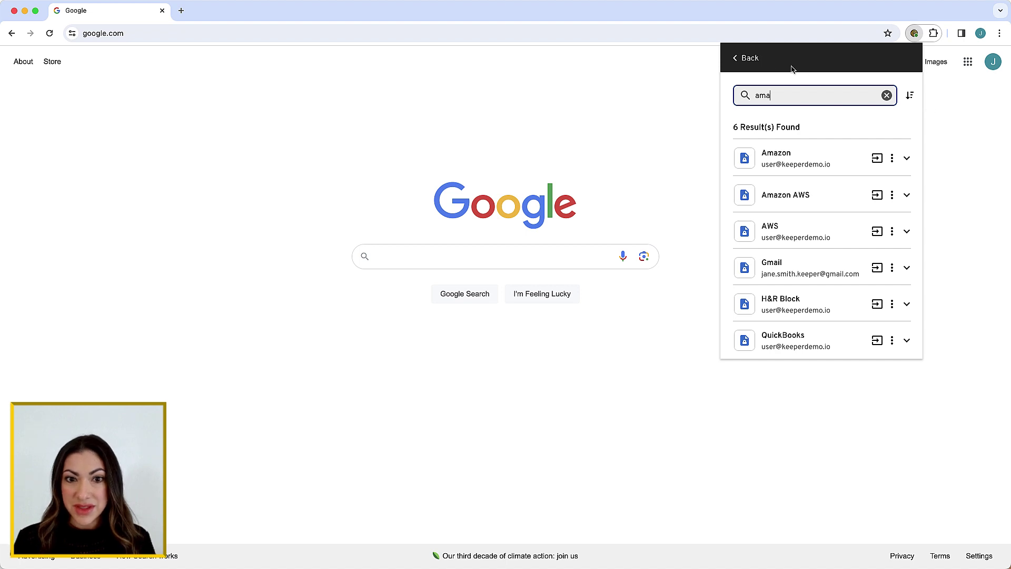
pyautogui.click(750, 68)
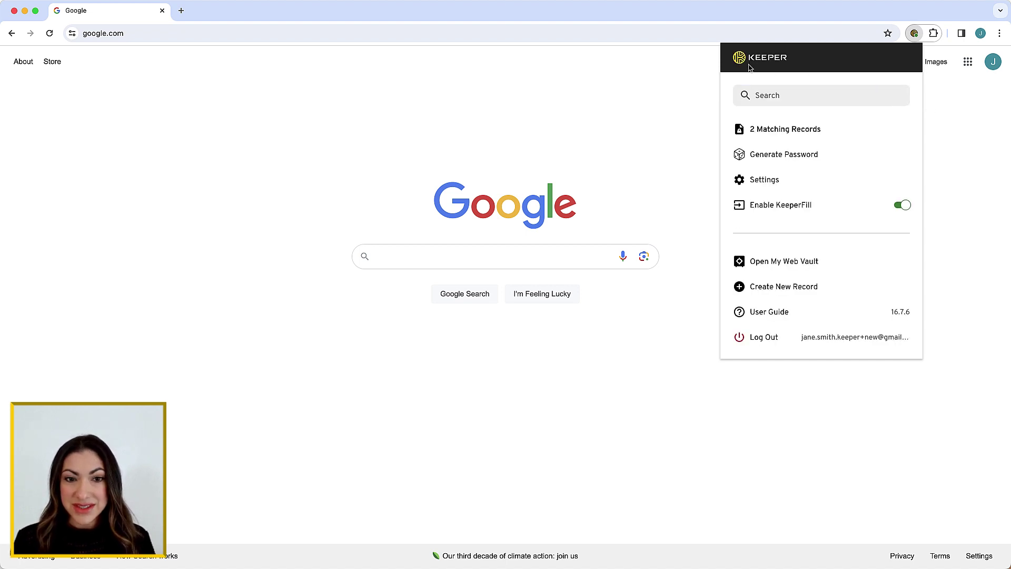
pyautogui.click(759, 129)
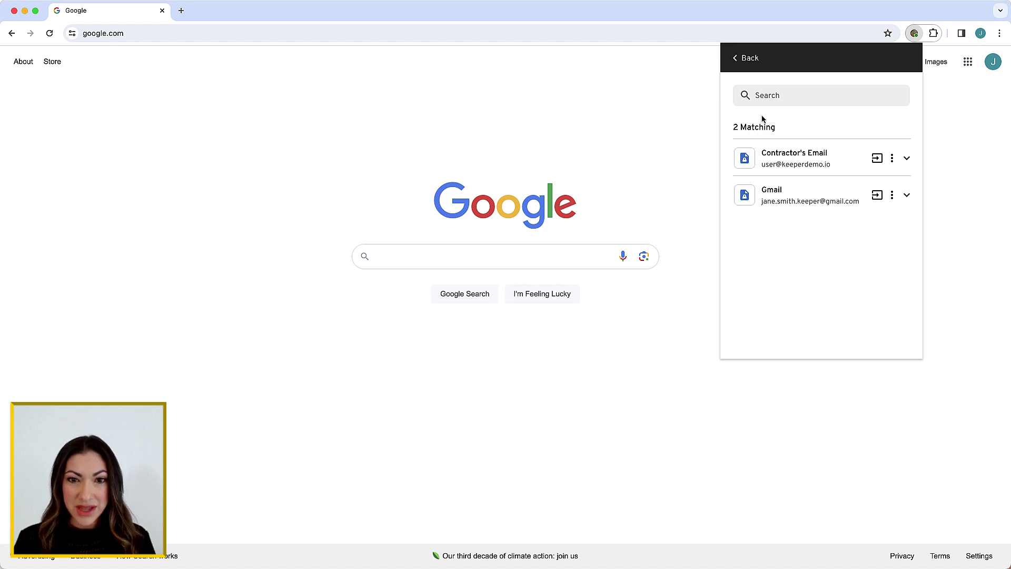
pyautogui.click(743, 65)
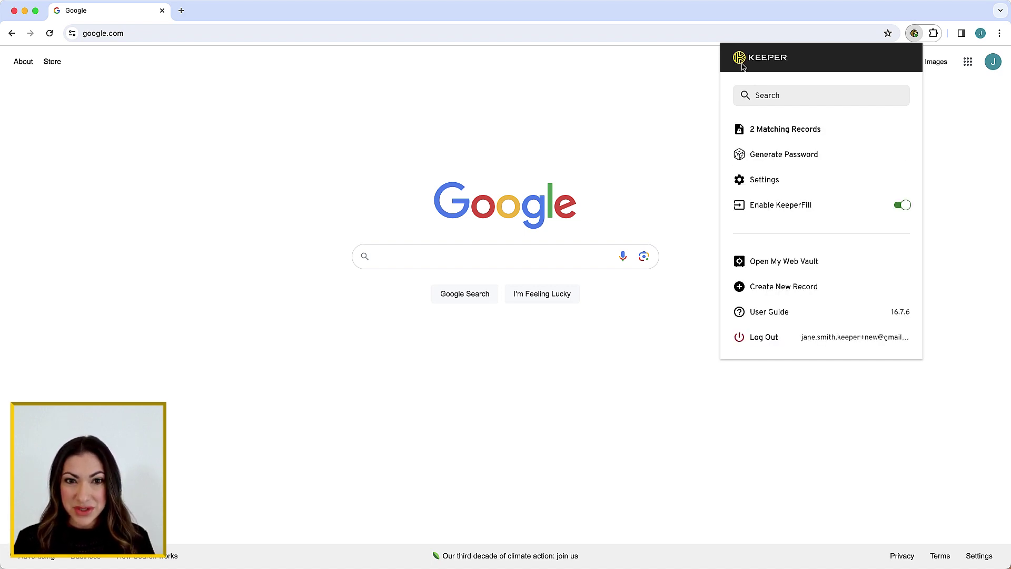
pyautogui.click(752, 154)
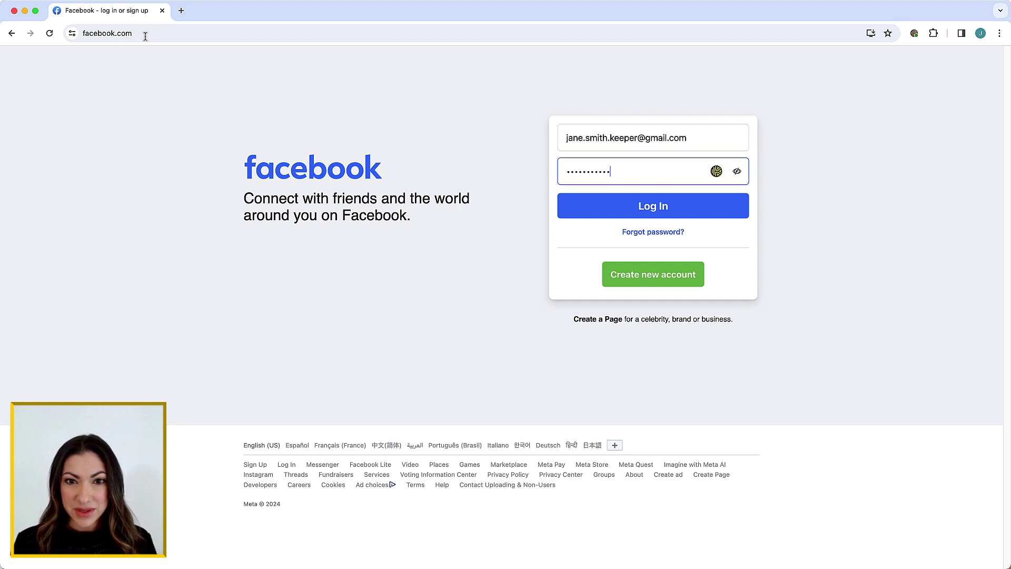
# Submit the Keeper-autofilled Facebook login.
pyautogui.press('Return')
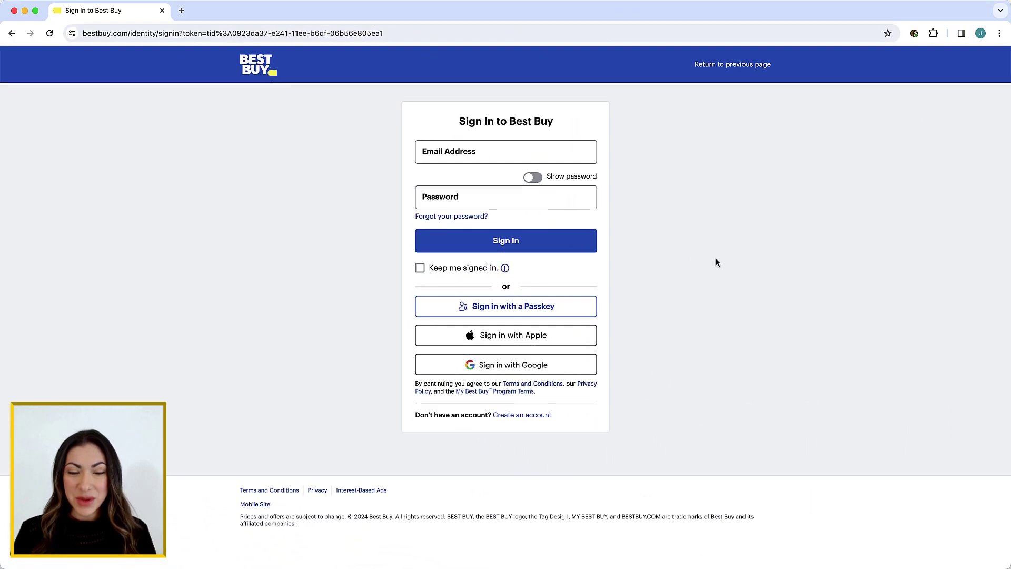
# Sign in to Best Buy using the passkey saved in Keeper.
pyautogui.click(532, 314)
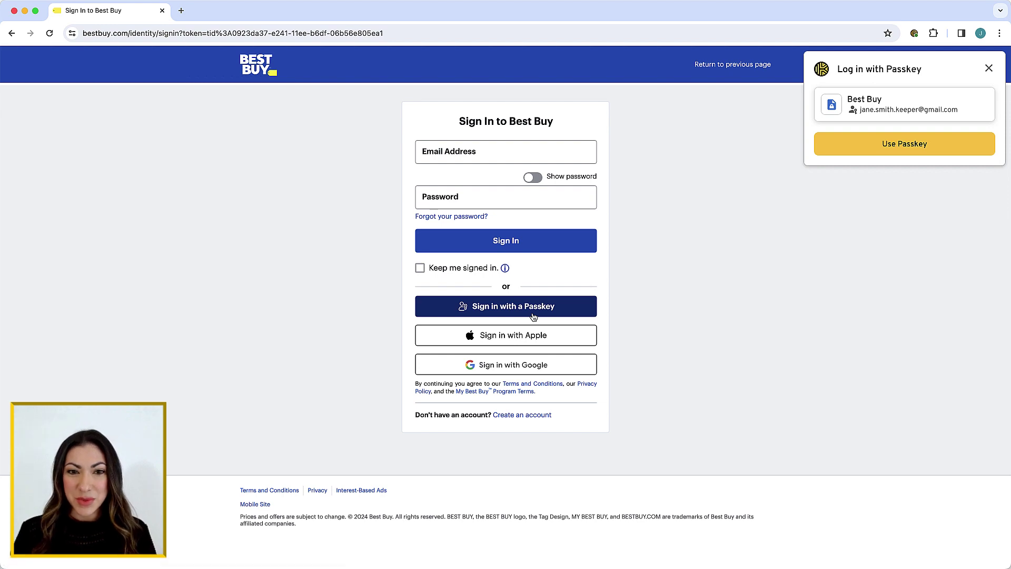
pyautogui.click(877, 146)
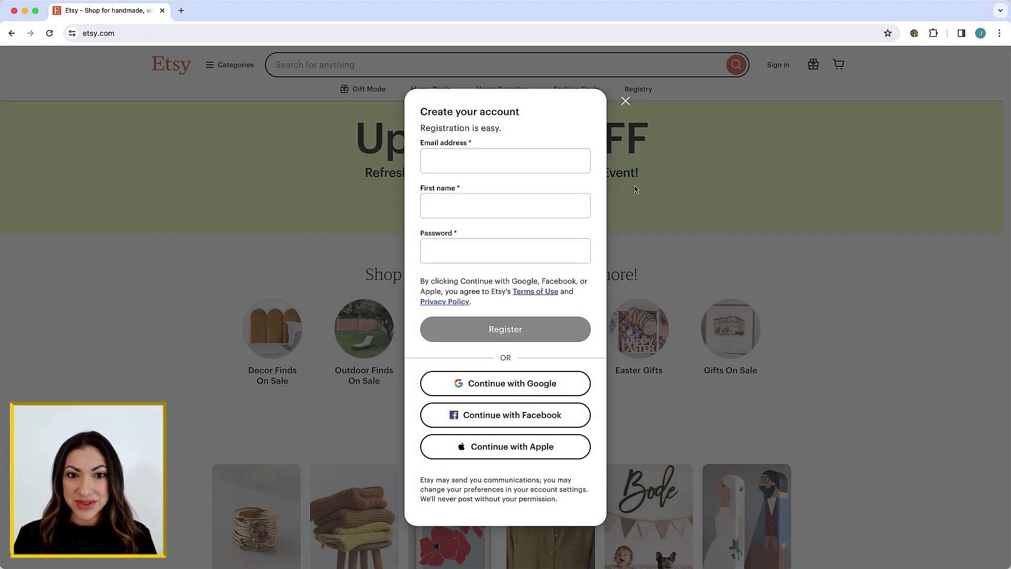
# Fill Etsy's sign-up with a suggested e-mail, the first name, and a generated password, saving a record.
pyautogui.click(524, 161)
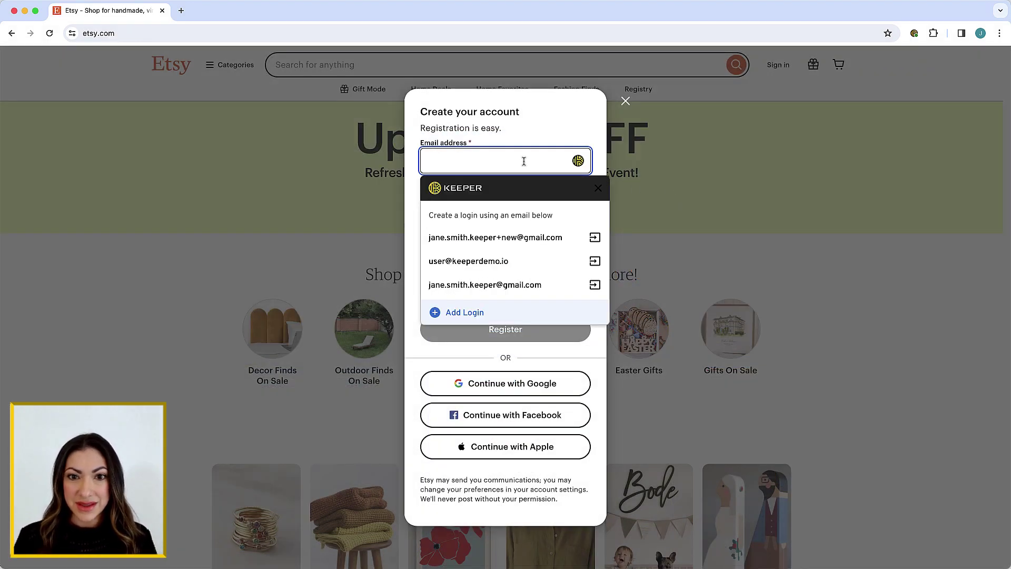
pyautogui.click(510, 237)
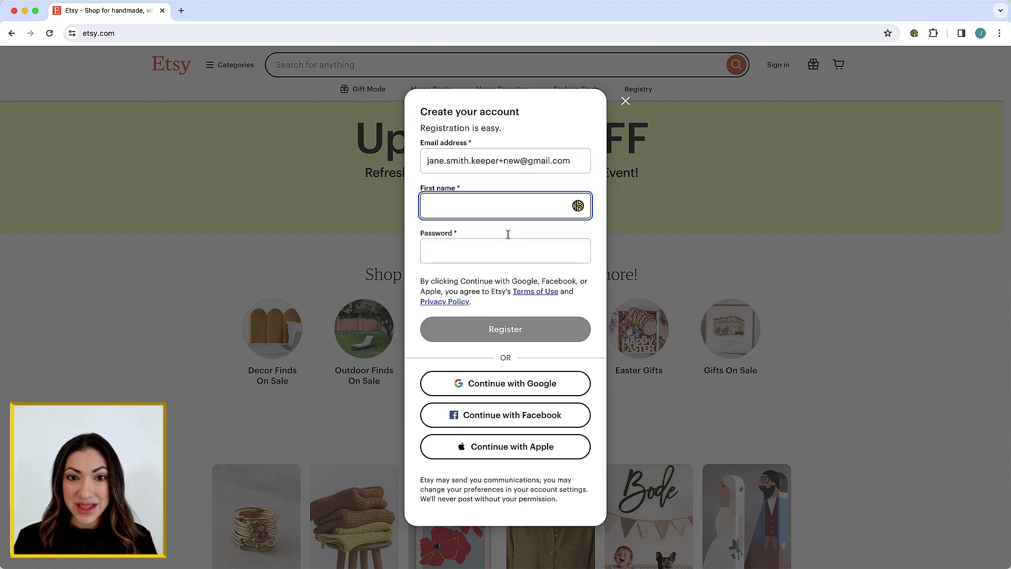
pyautogui.write('Jane')
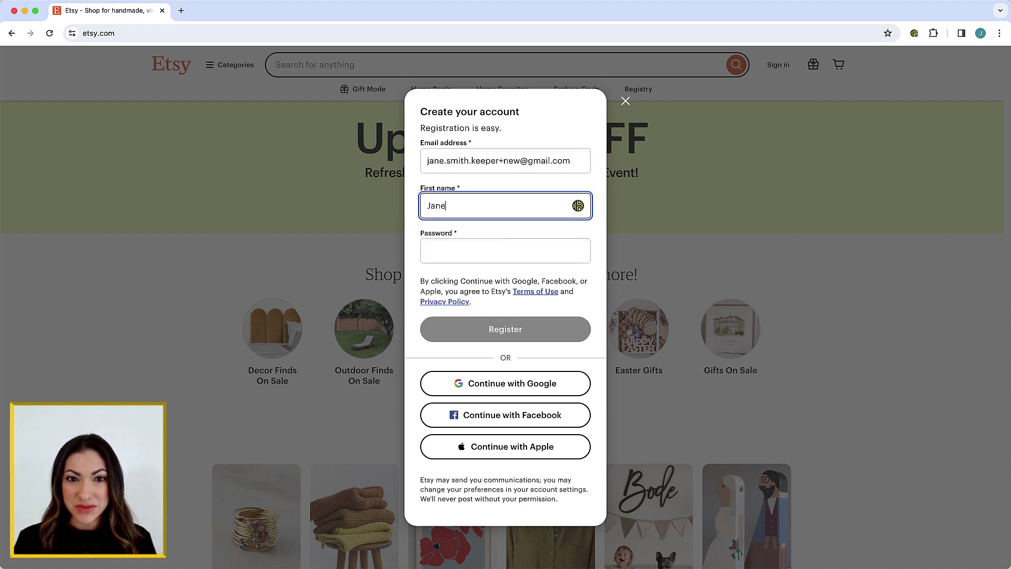
pyautogui.click(505, 250)
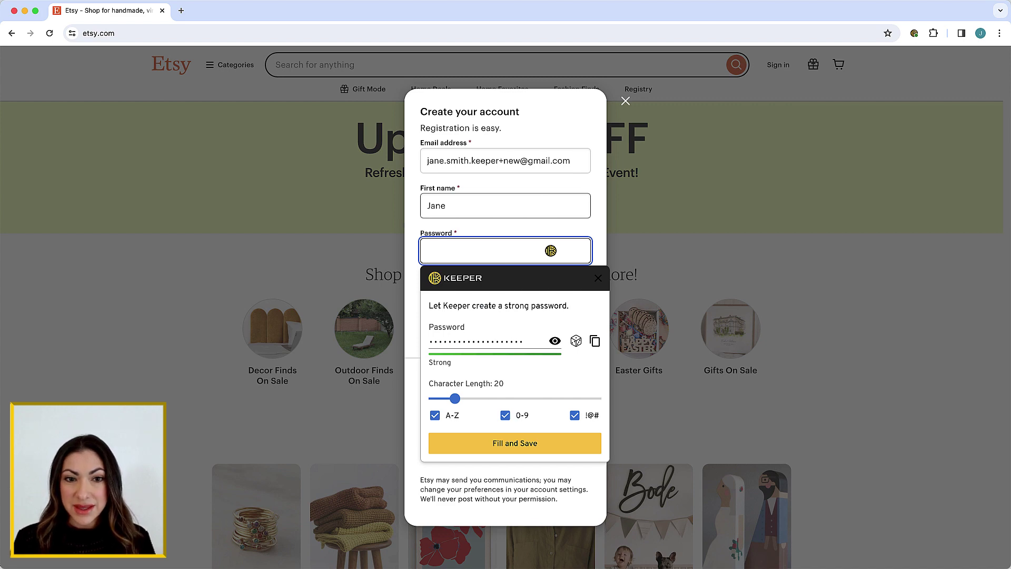
pyautogui.click(512, 443)
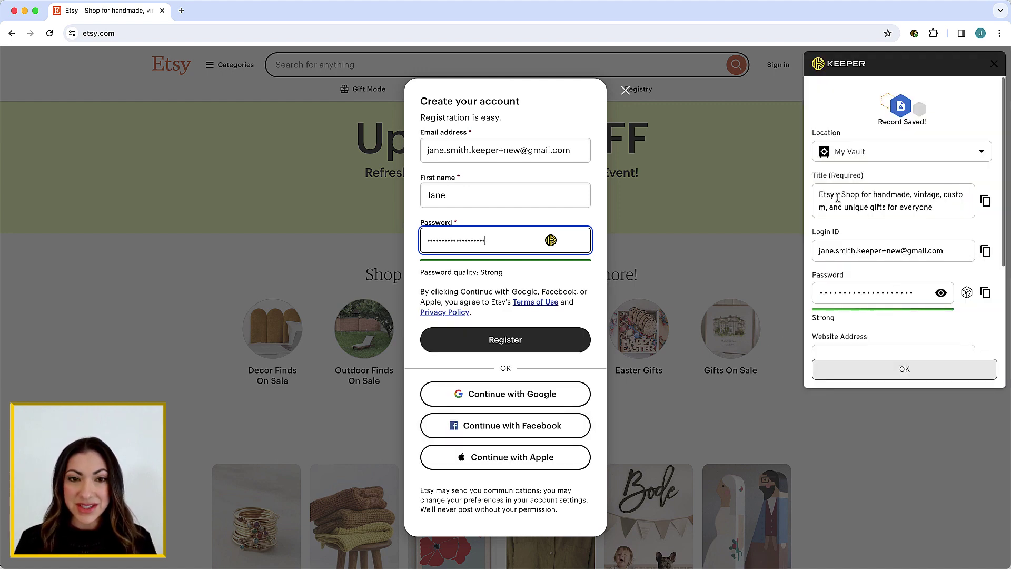
# Trim the new record's title down to 'Etsy'.
pyautogui.moveTo(836, 196); pyautogui.dragTo(932, 209)
pyautogui.press('BackSpace')
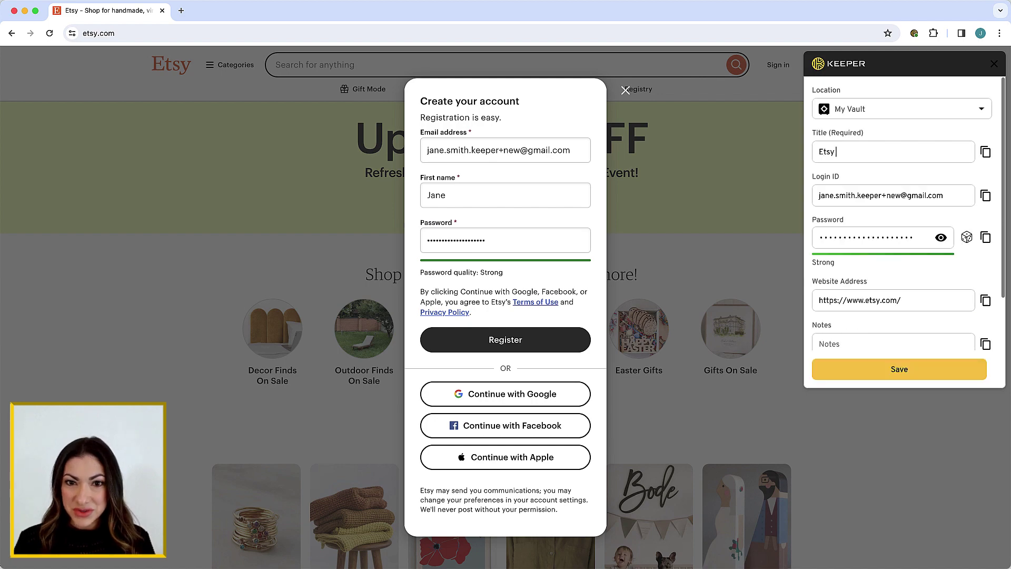
pyautogui.scroll(-3, 931, 216)
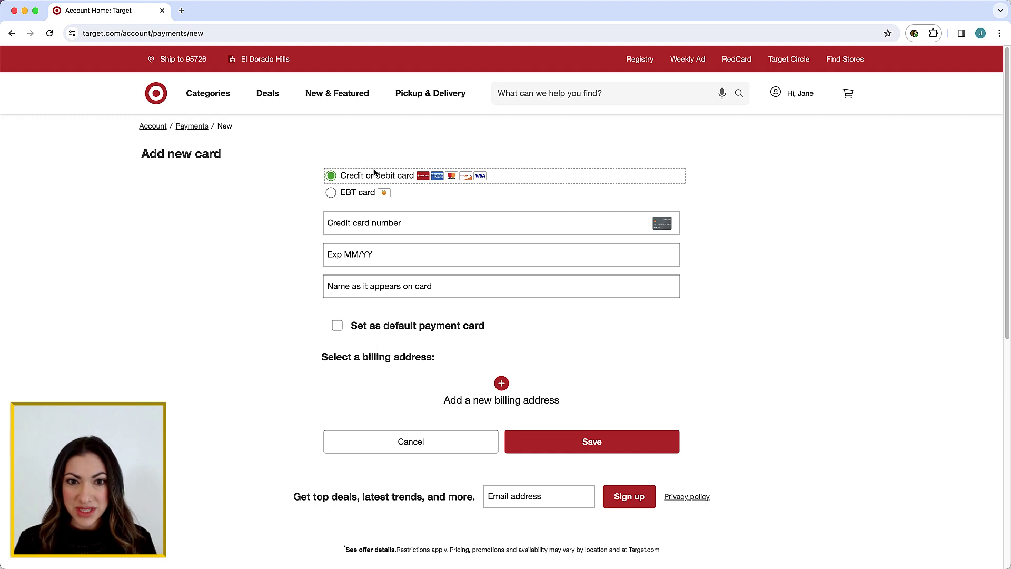
# Fill Target's card form from My Debit Card via Keeper's context menu, allowing fills on target.com.
pyautogui.rightClick(371, 219)
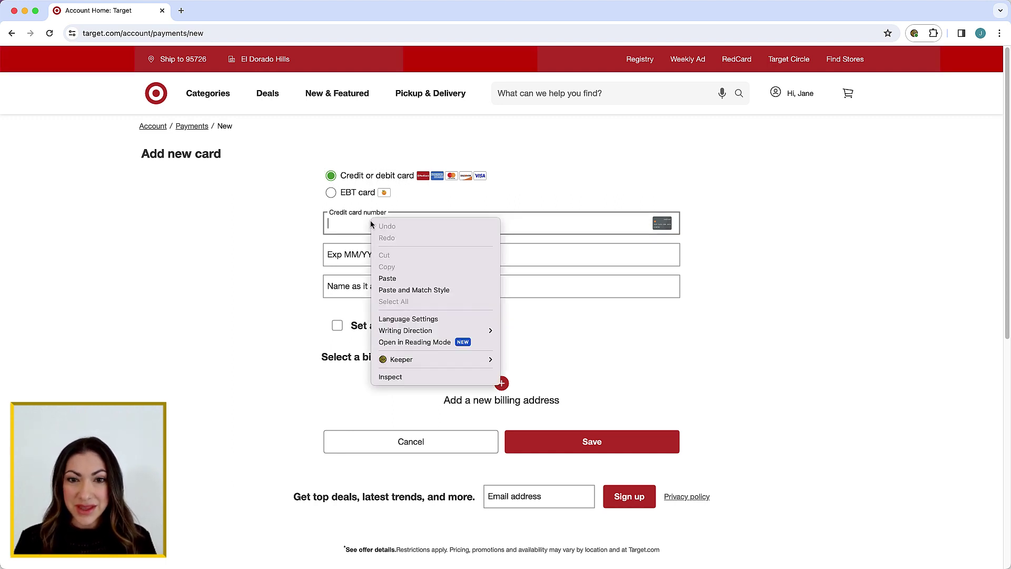
pyautogui.moveTo(405, 360)
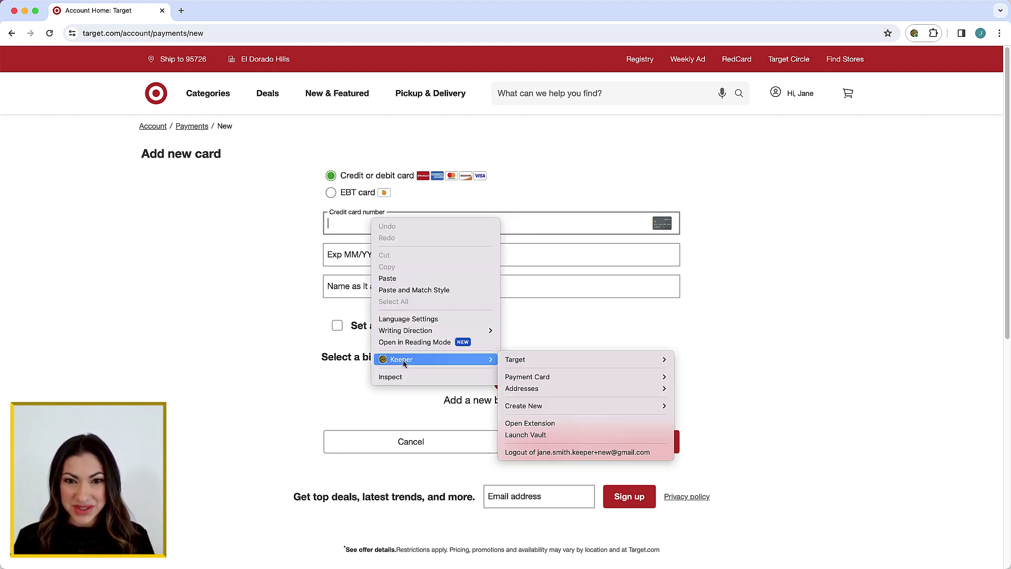
pyautogui.moveTo(529, 381)
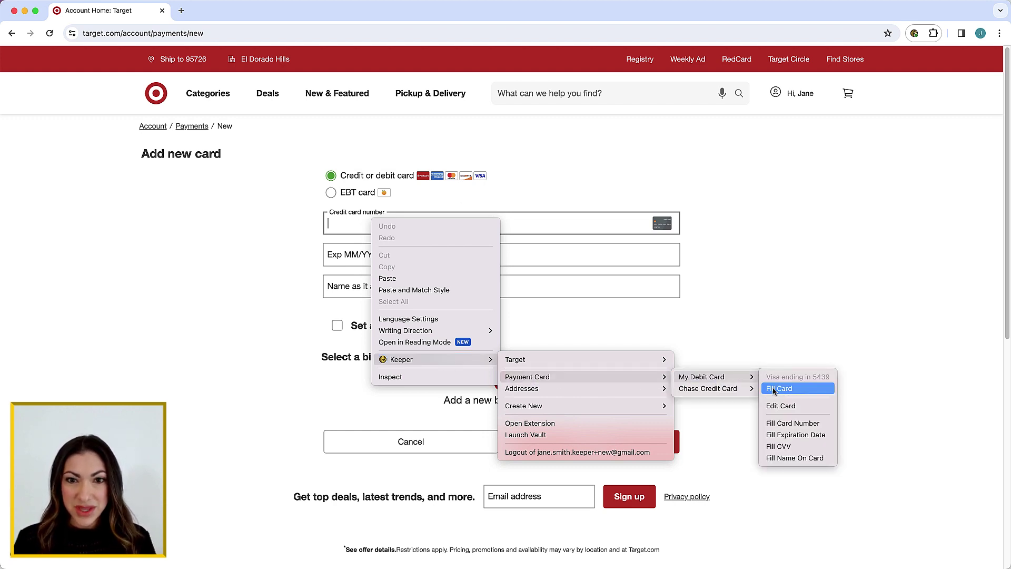
pyautogui.click(778, 389)
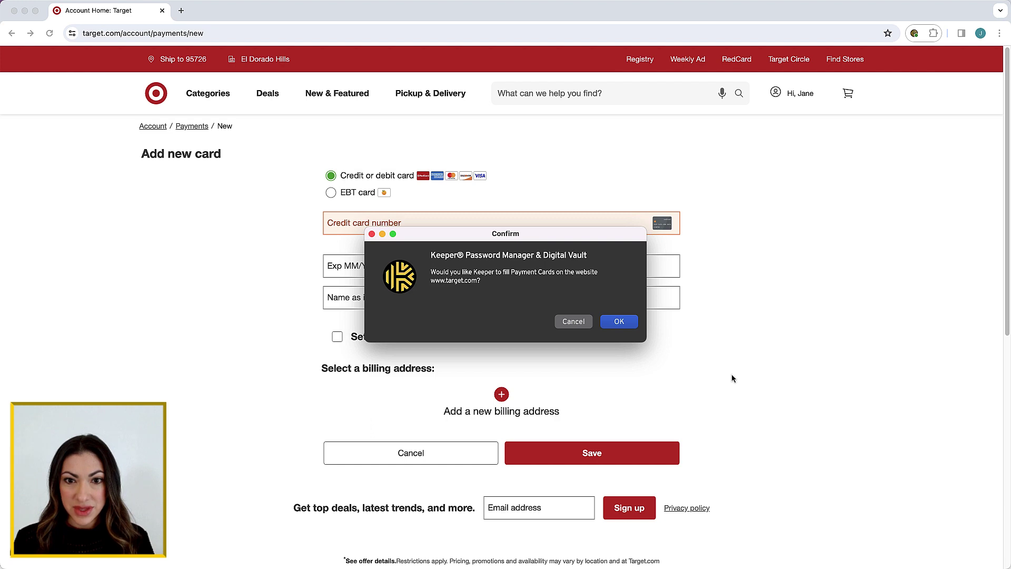
pyautogui.click(619, 321)
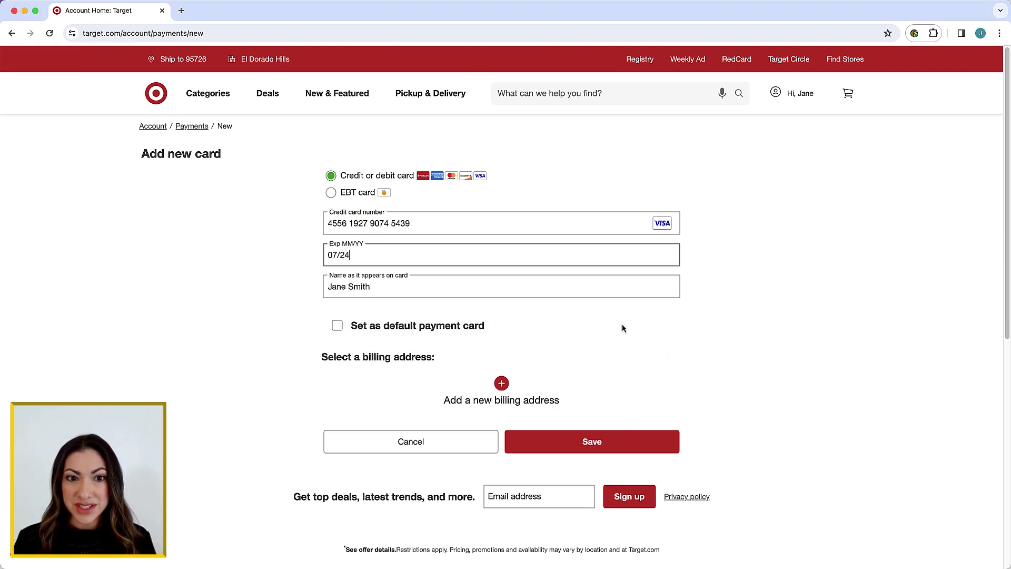